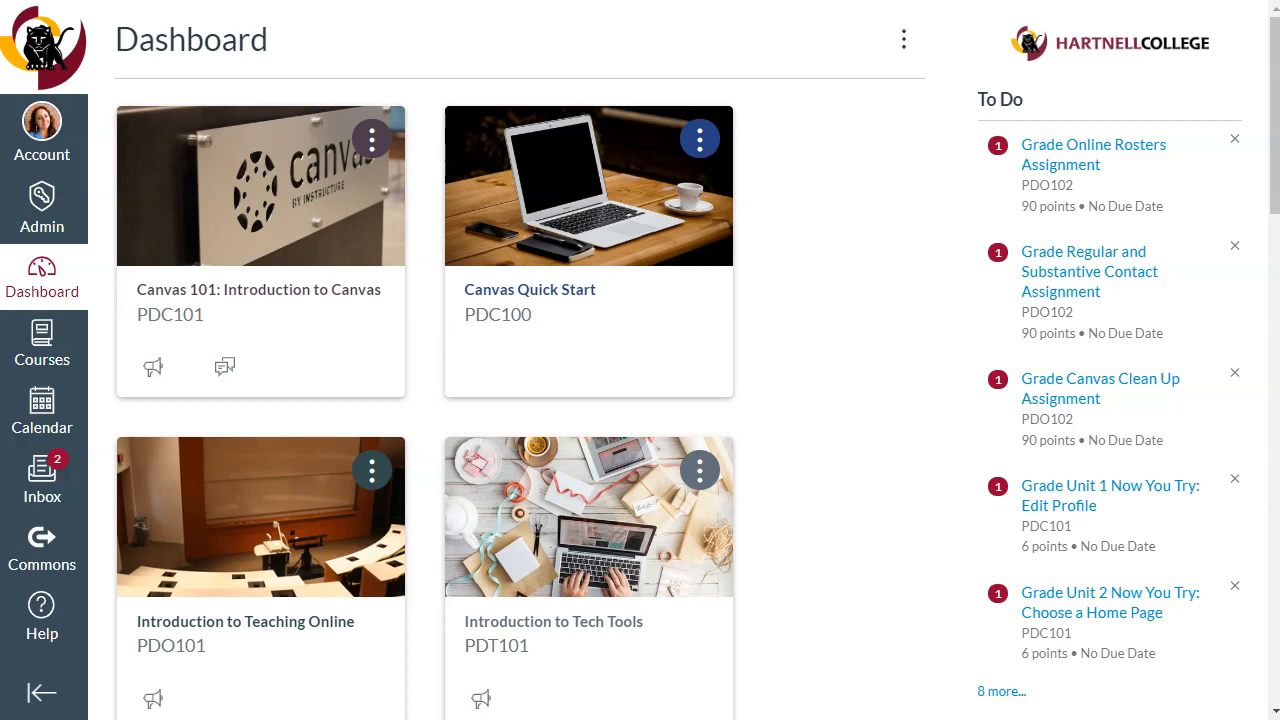
# Create a new course named English 1A Sandbox with the Private (Copyrighted) content license and without public visibility
pyautogui.scroll(-2, 1275, 130)
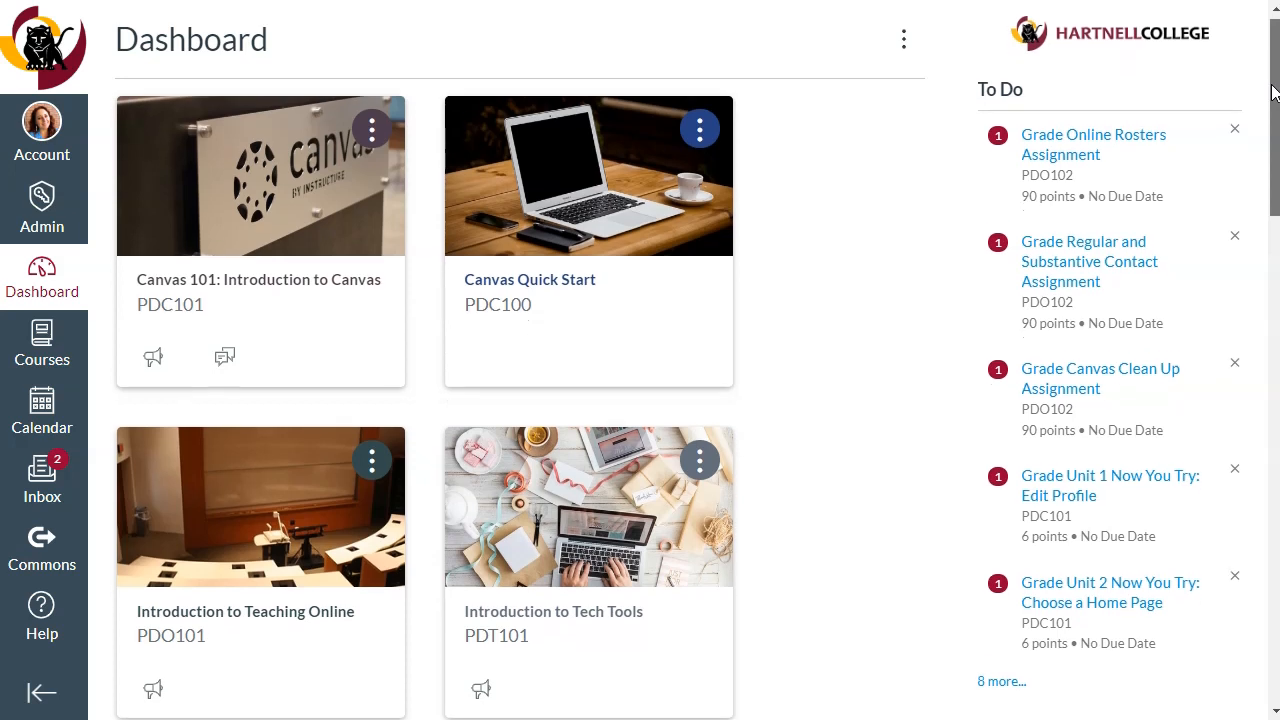
pyautogui.scroll(-3, 1272, 145)
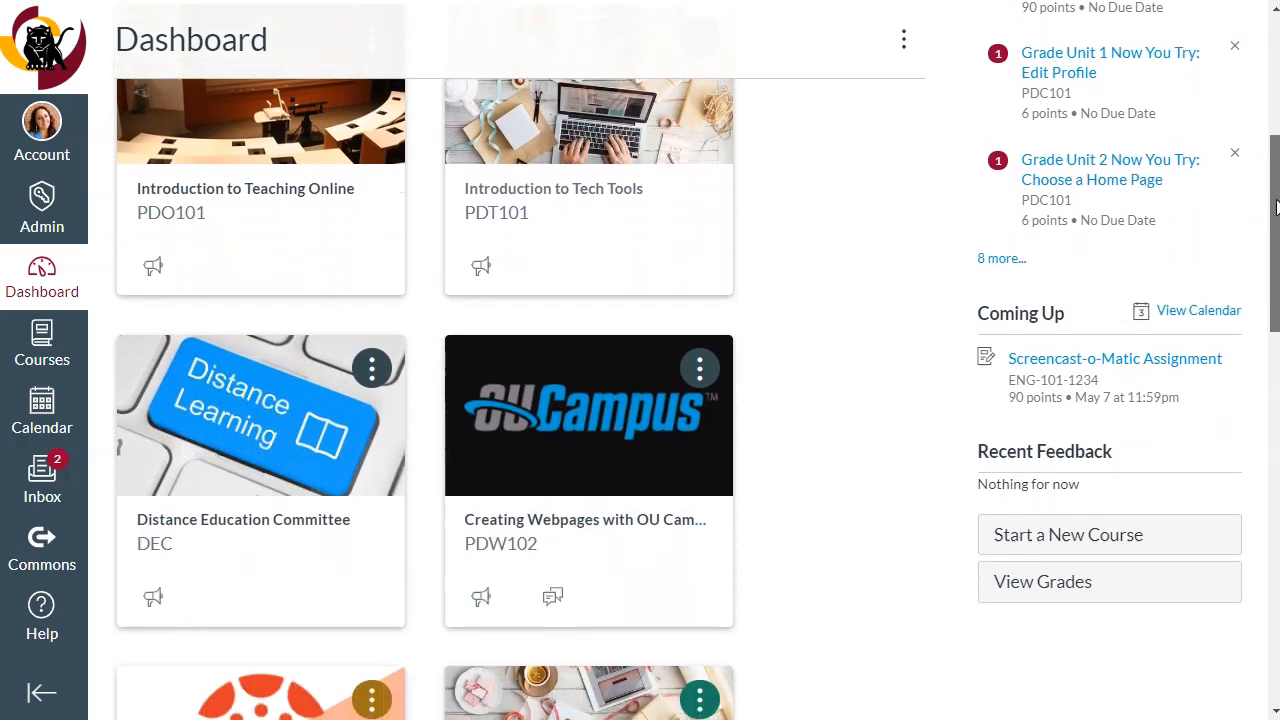
pyautogui.scroll(-2, 697, 368)
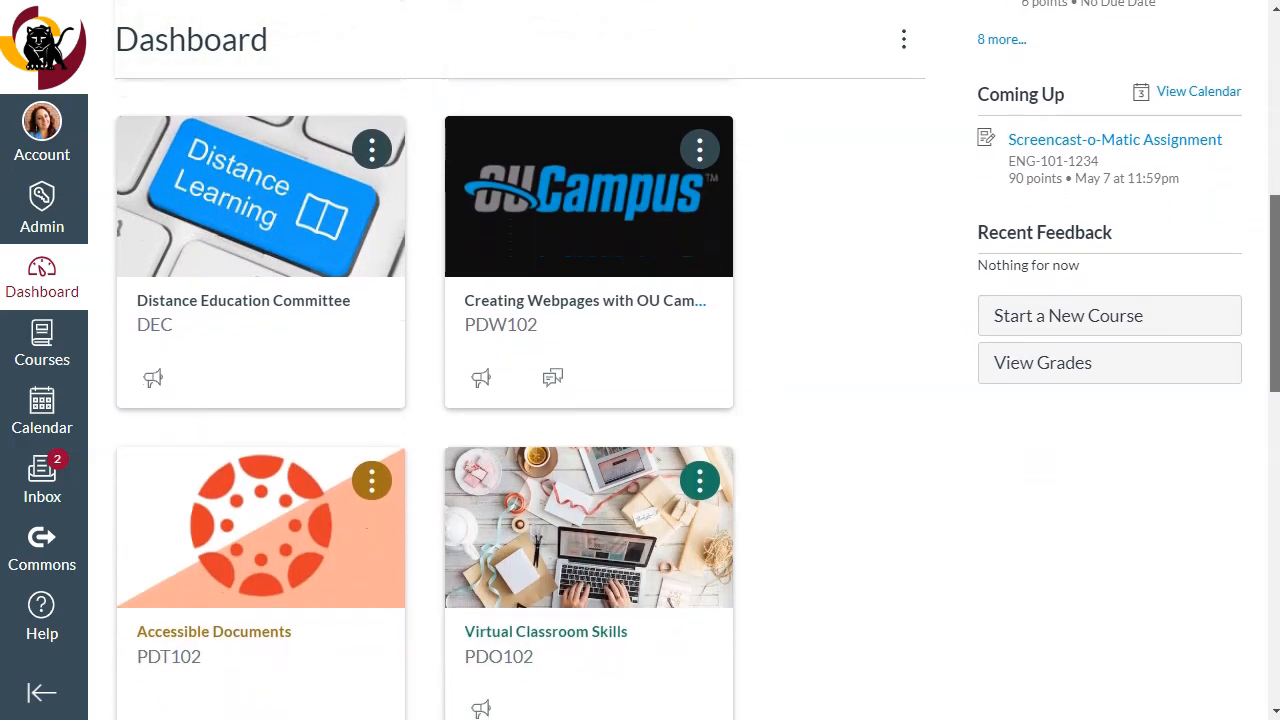
pyautogui.scroll(-1, 697, 368)
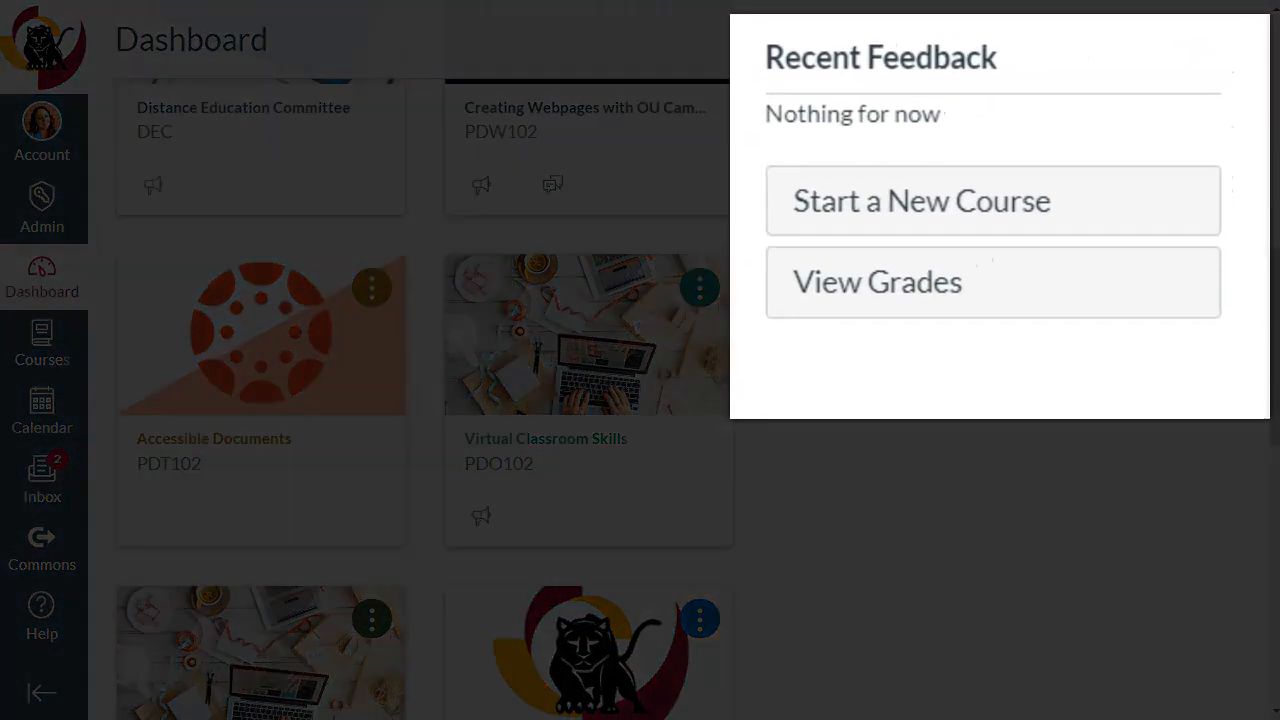
pyautogui.click(924, 218)
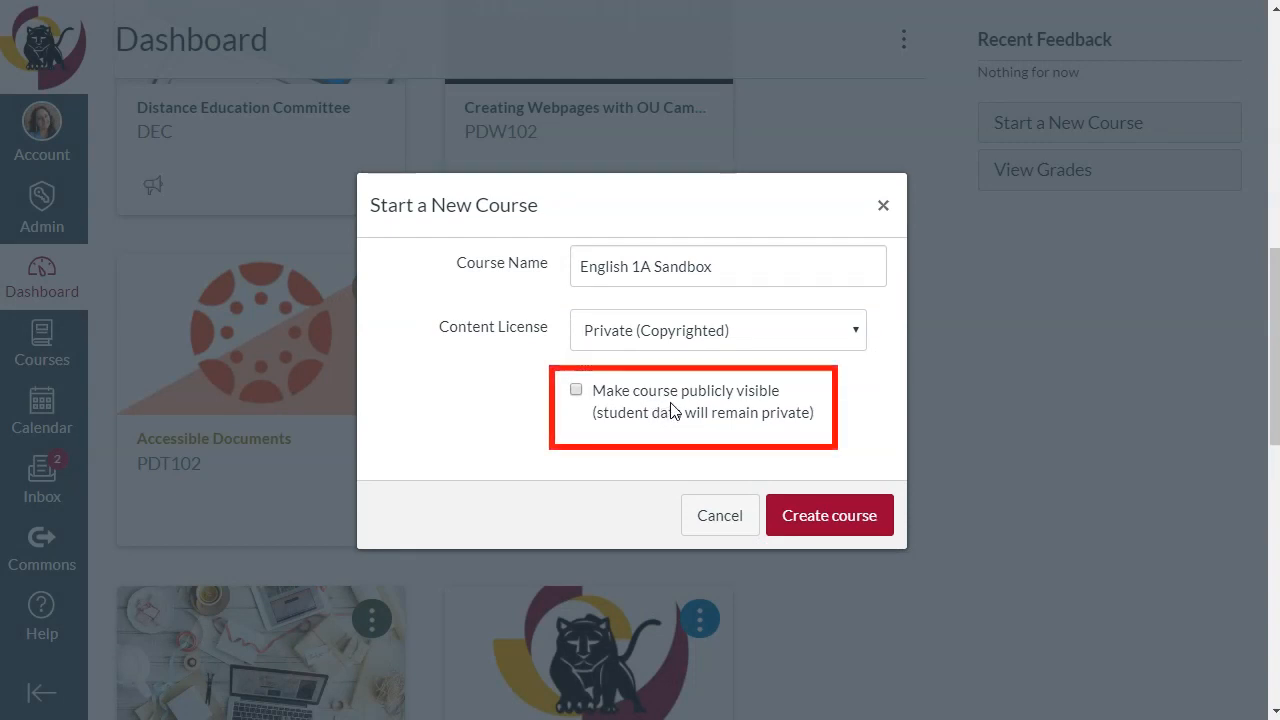
pyautogui.click(829, 518)
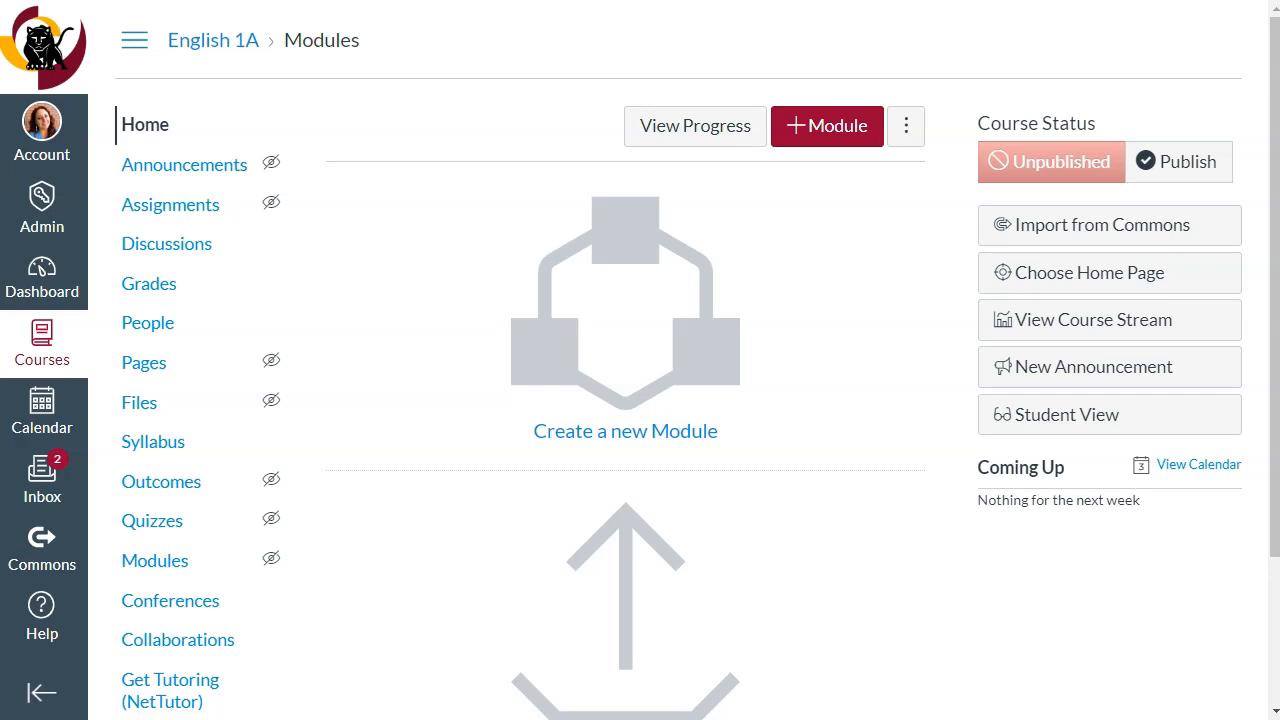
# Check the new sandbox course's People list and return to the course home page
pyautogui.click(162, 336)
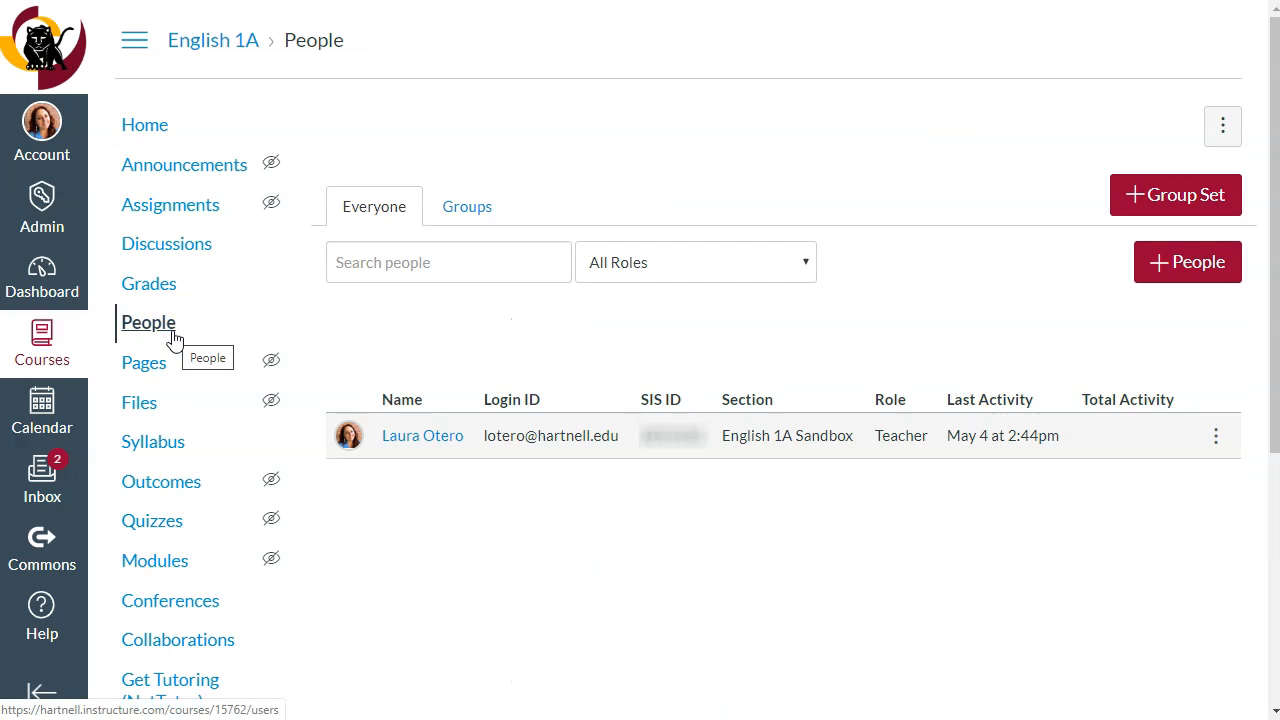
pyautogui.click(160, 123)
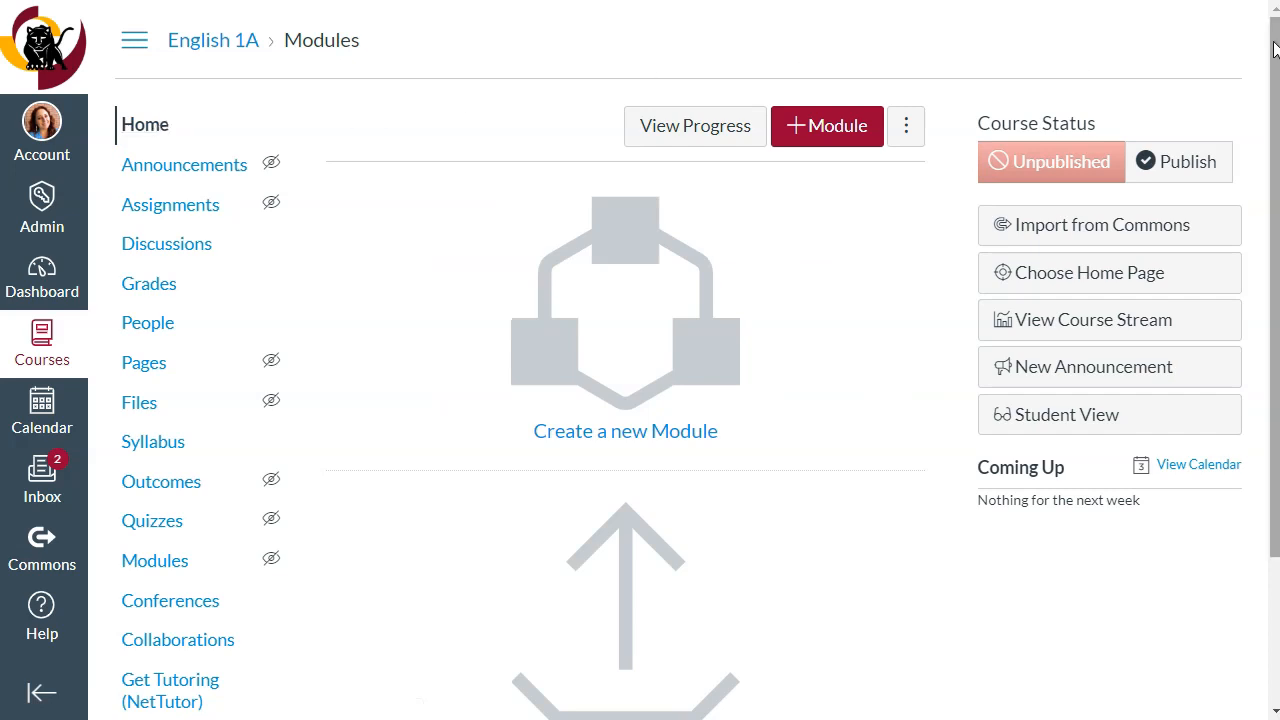
# Start adding existing content to the sandbox as Copy a Canvas Course, with the English 101 course as the source
pyautogui.scroll(-1, 507, 653)
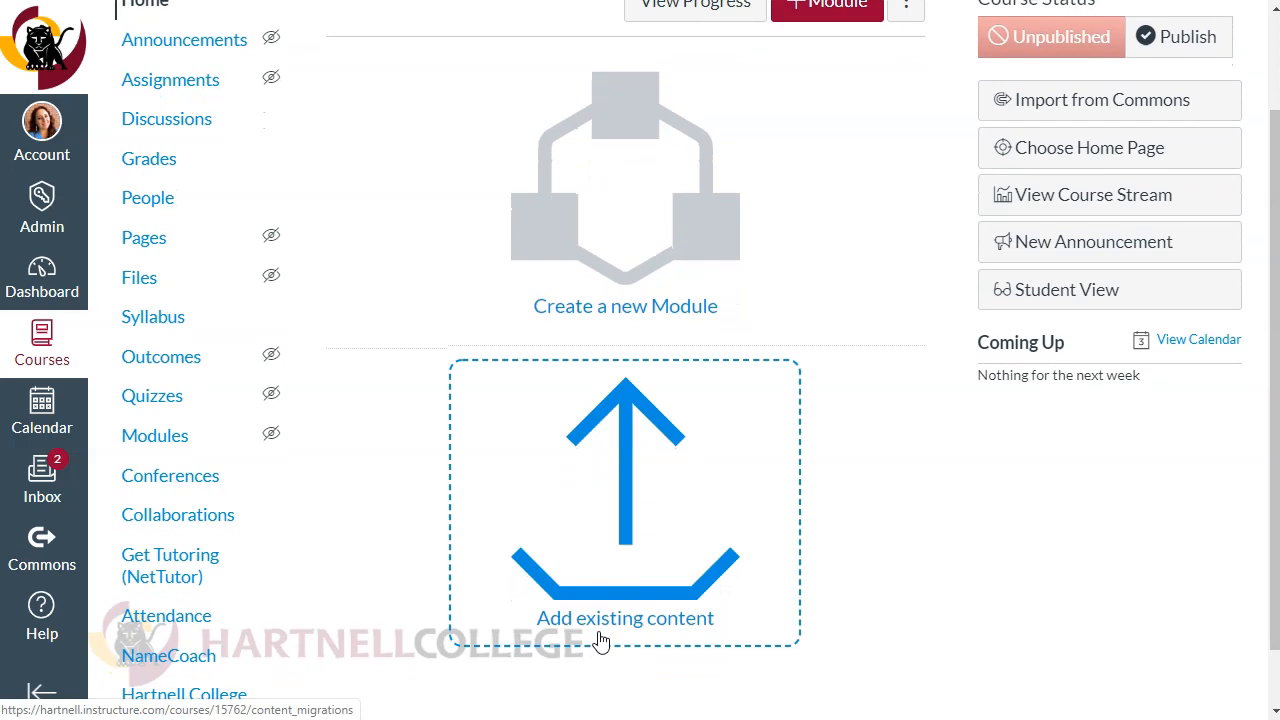
pyautogui.click(608, 551)
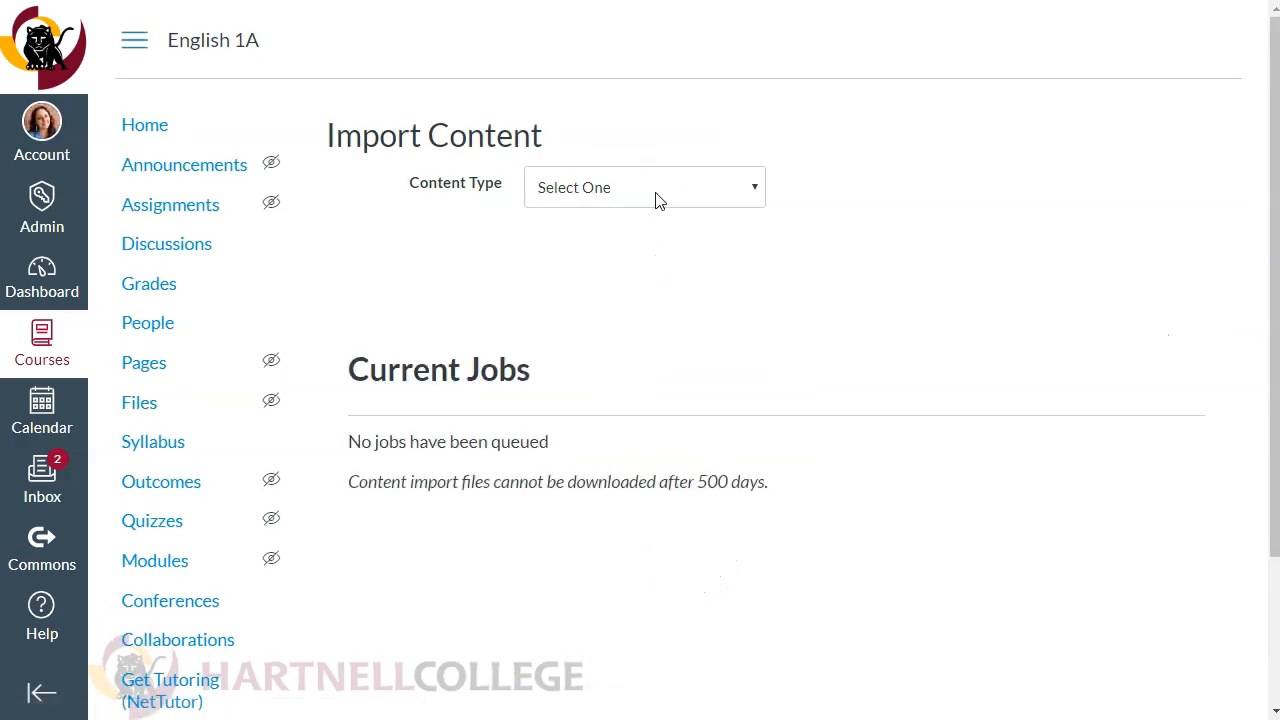
pyautogui.click(656, 198)
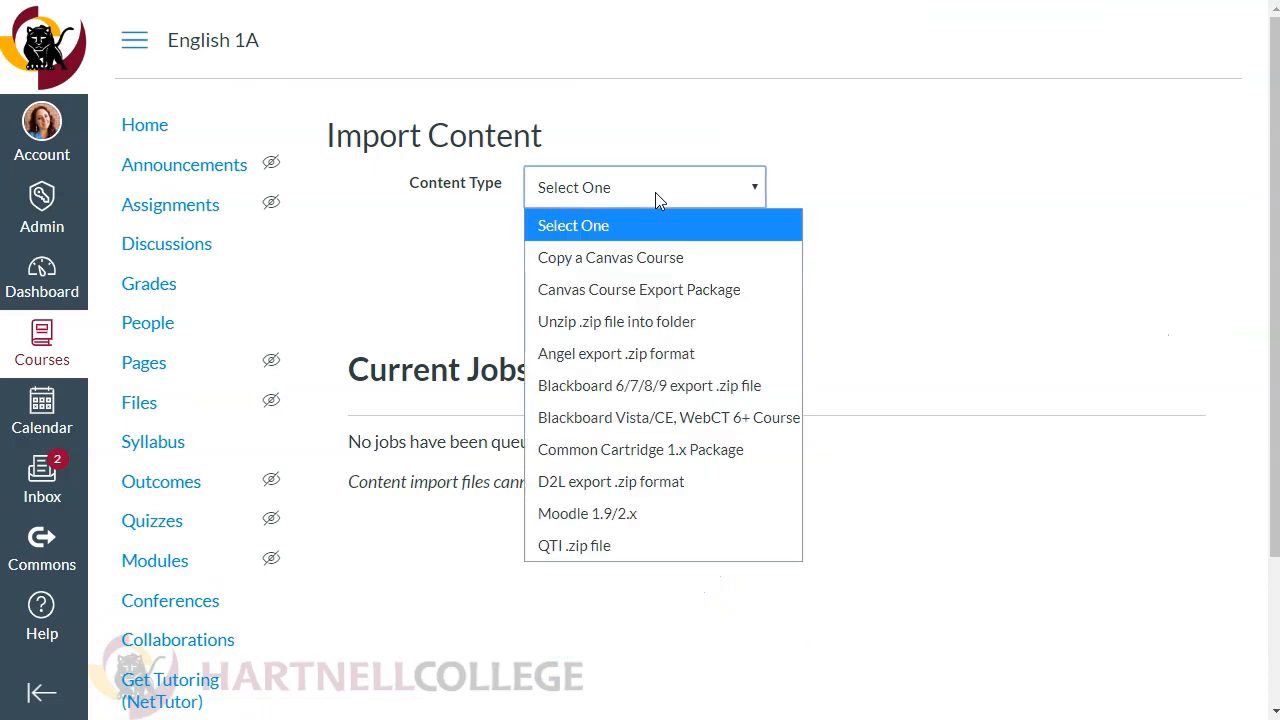
pyautogui.click(655, 262)
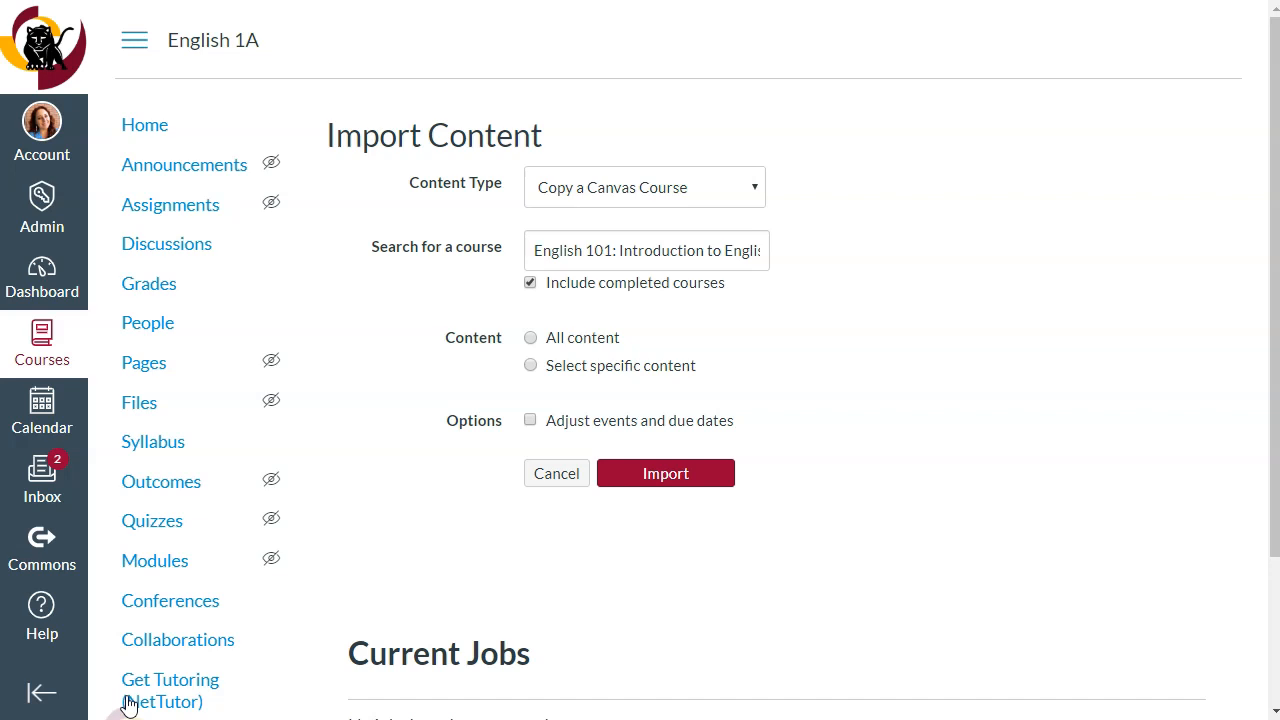
# Import all content from the English 101 course, adjusting events and due dates with Remove dates
pyautogui.click(531, 339)
pyautogui.click(531, 421)
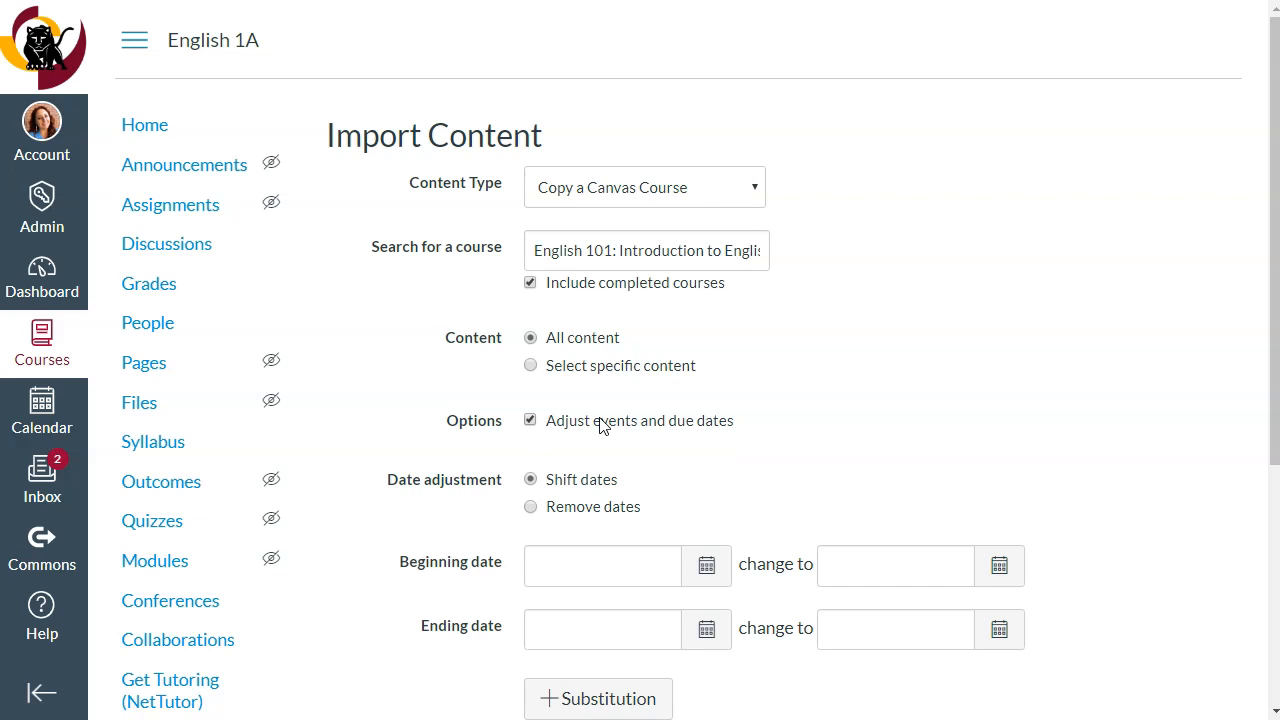
pyautogui.click(531, 507)
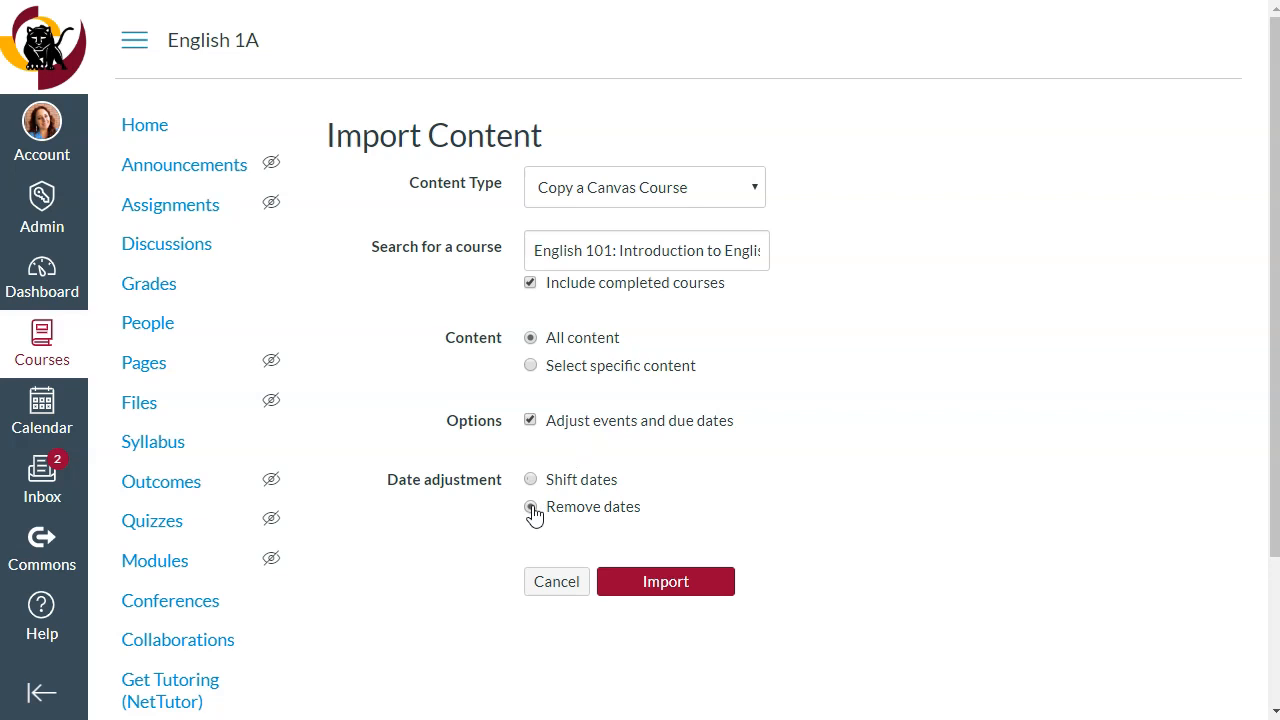
pyautogui.click(531, 481)
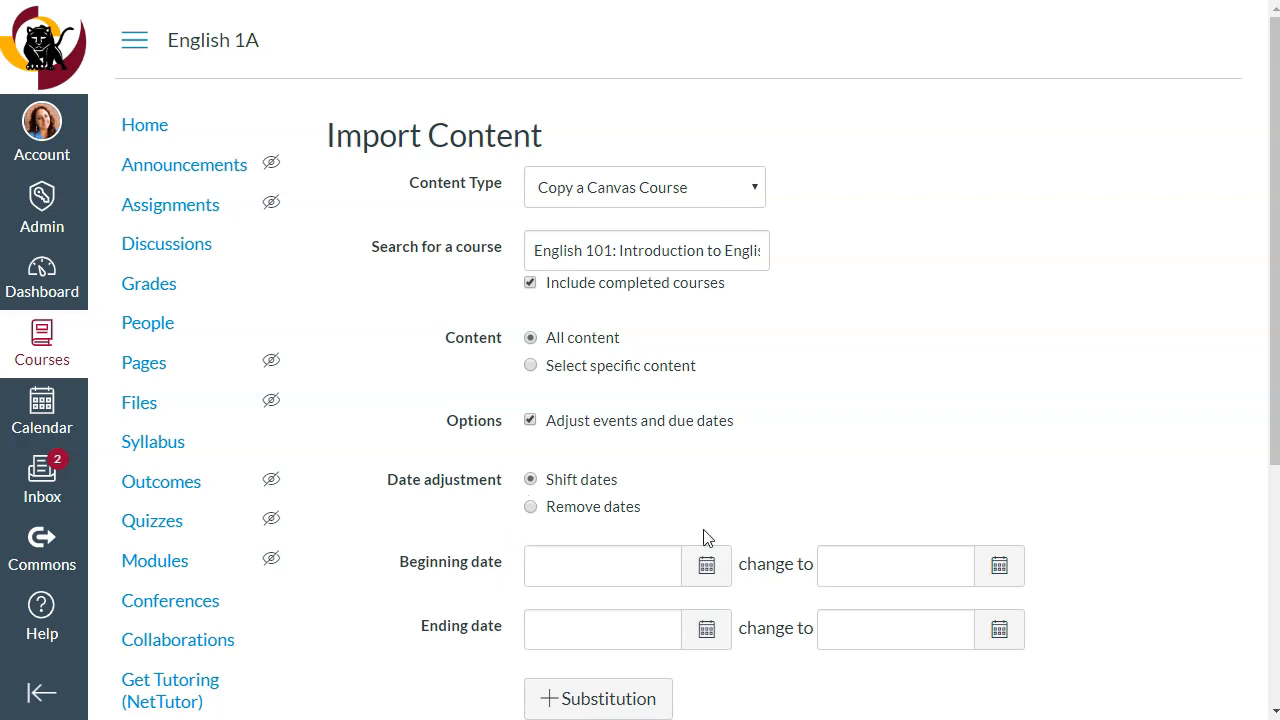
pyautogui.click(533, 511)
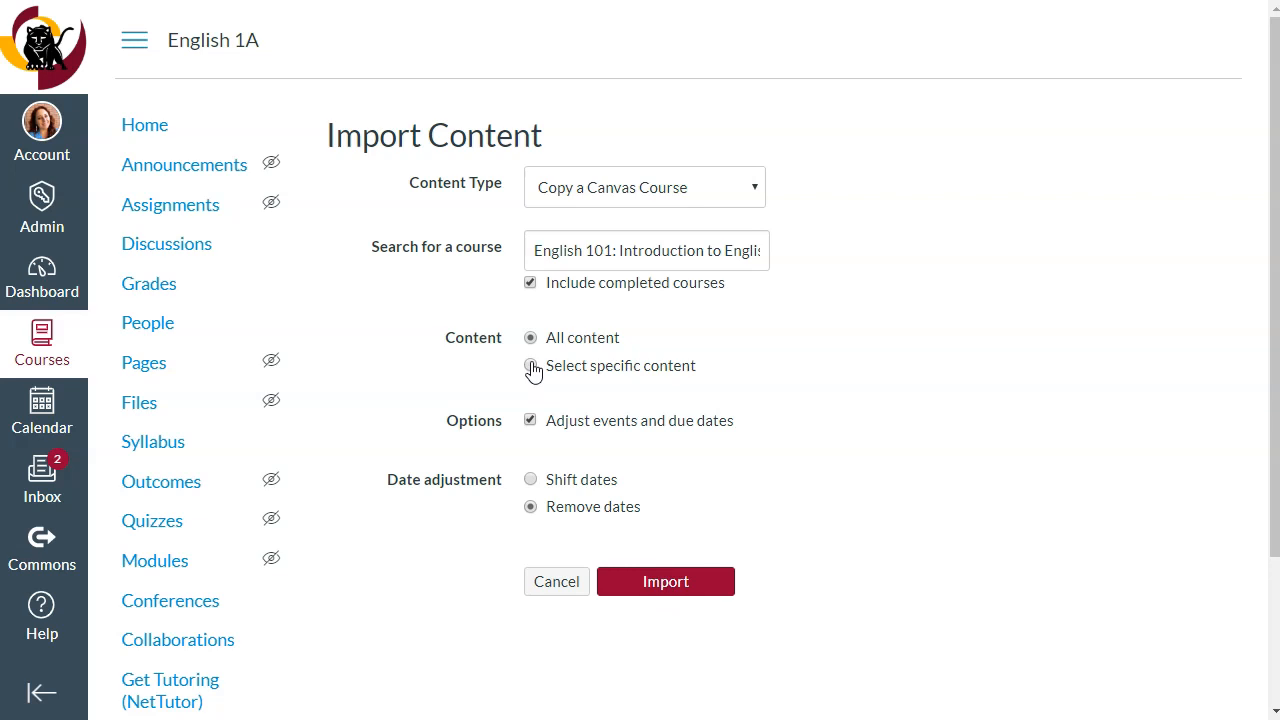
pyautogui.click(531, 366)
pyautogui.click(531, 340)
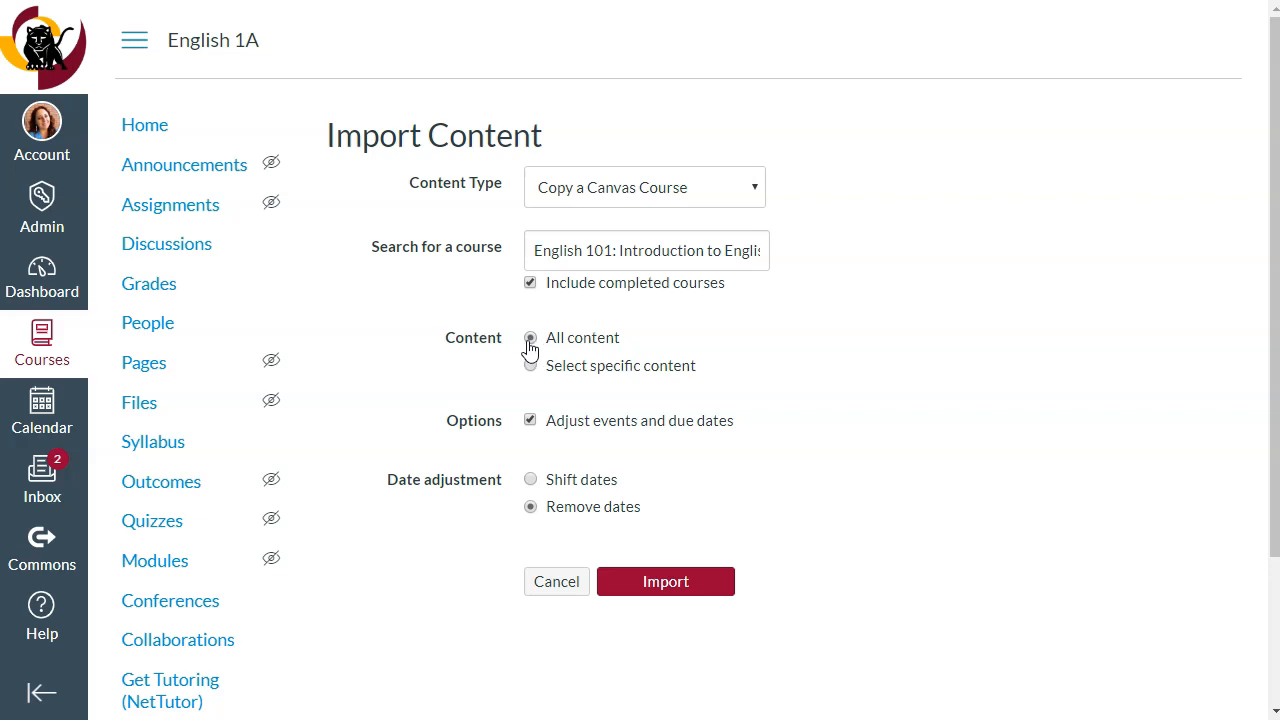
pyautogui.click(666, 582)
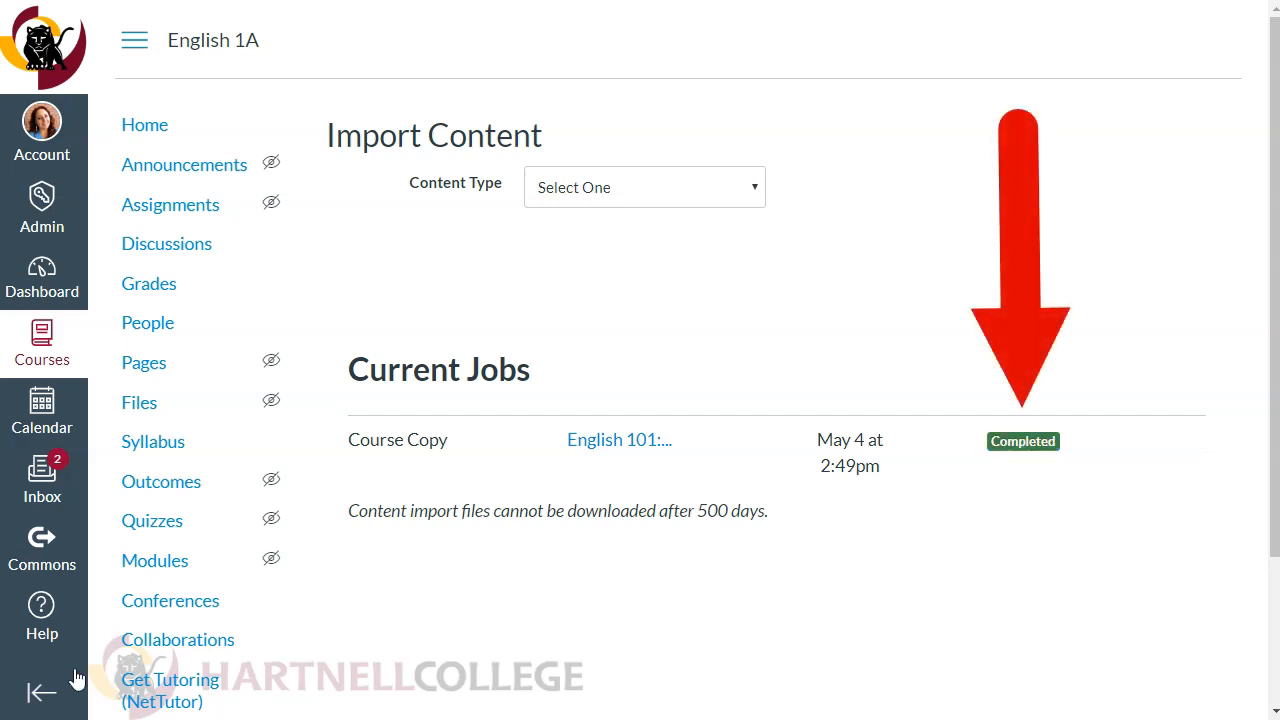
# Review the imported announcements and welcome page on the sandbox's home page, and open its People page
pyautogui.click(145, 130)
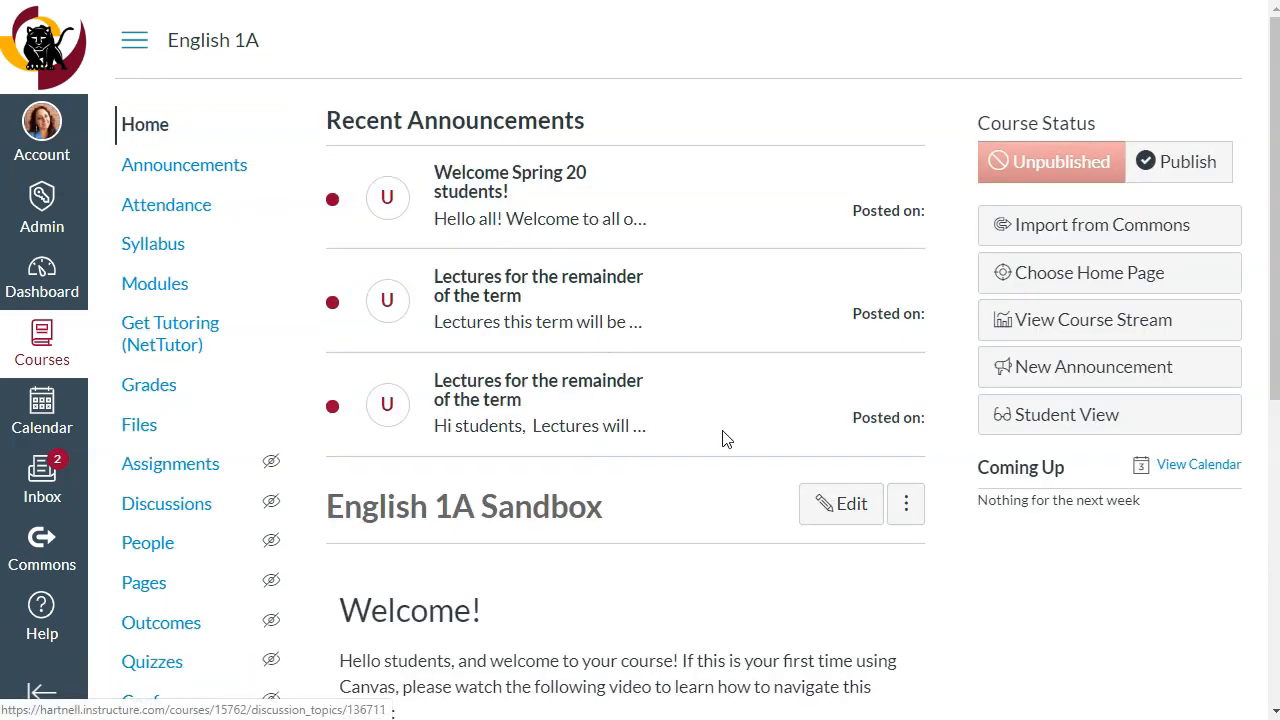
pyautogui.scroll(-1, 1272, 148)
pyautogui.scroll(-3, 1272, 148)
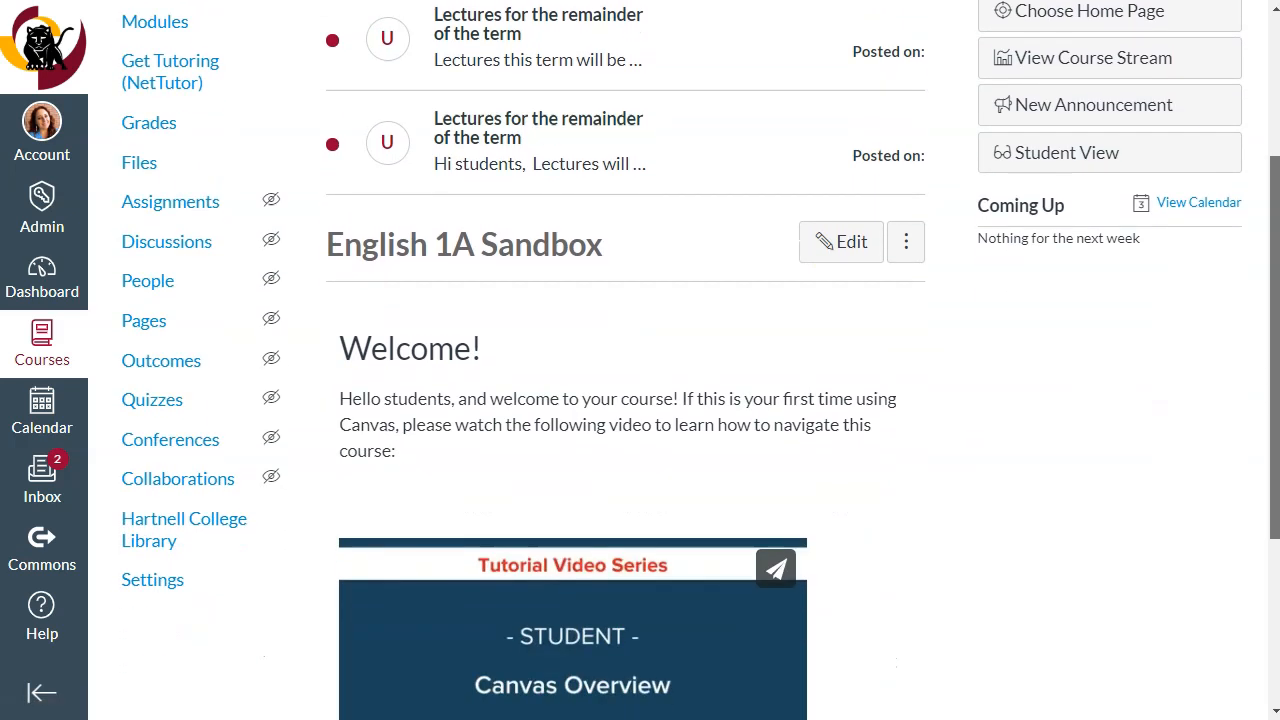
pyautogui.scroll(4, 1146, 409)
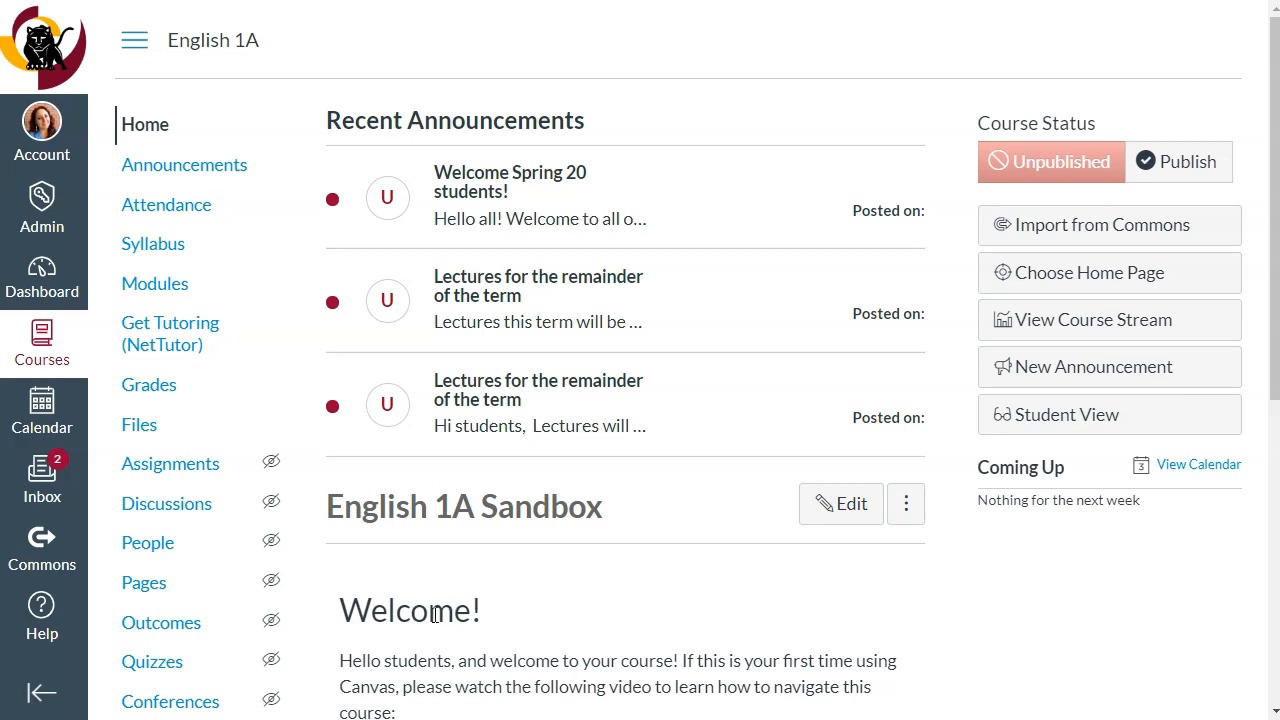
pyautogui.click(153, 553)
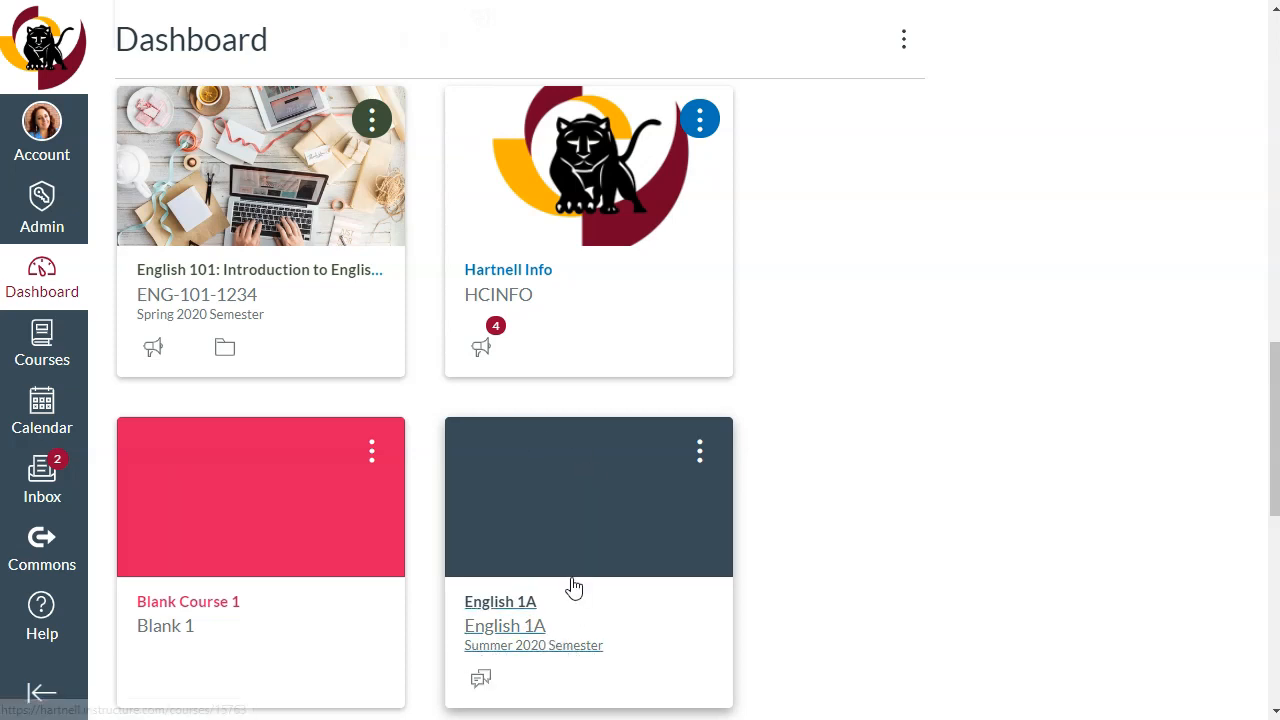
# Open the Summer 2020 English 1A course and start adding existing content as Copy a Canvas Course
pyautogui.click(508, 620)
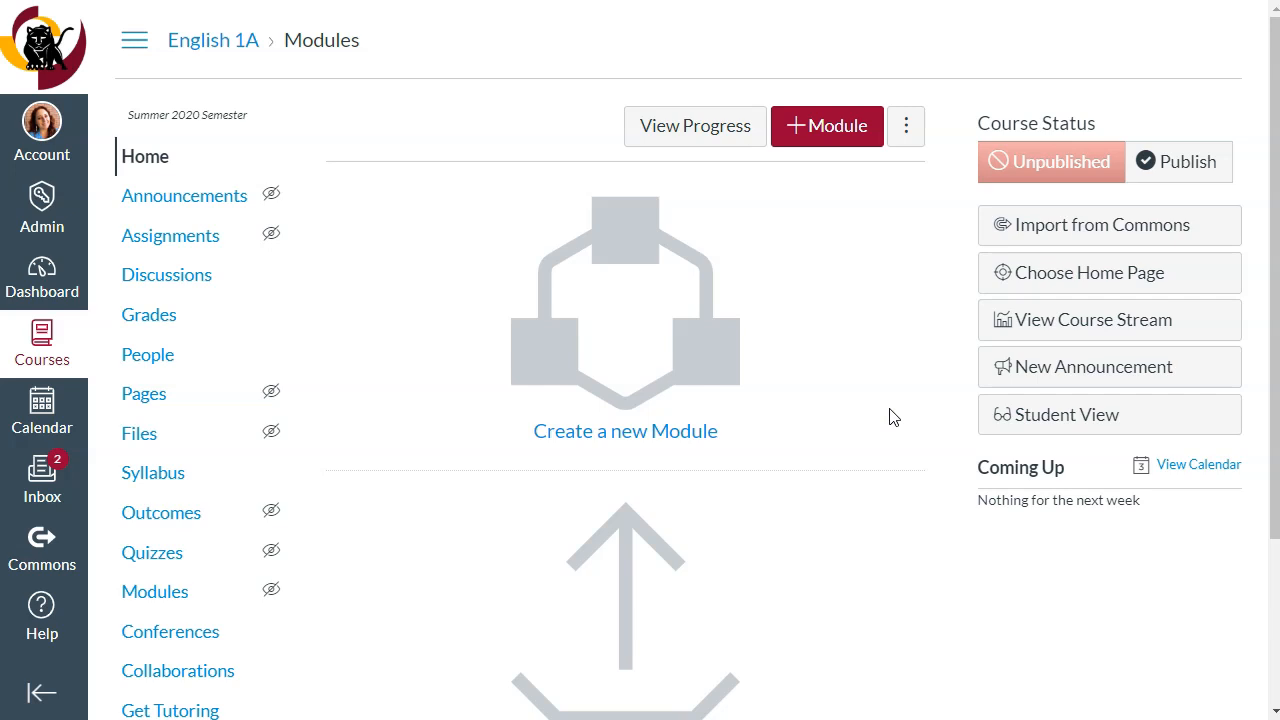
pyautogui.moveTo(1276, 48); pyautogui.dragTo(1277, 170)
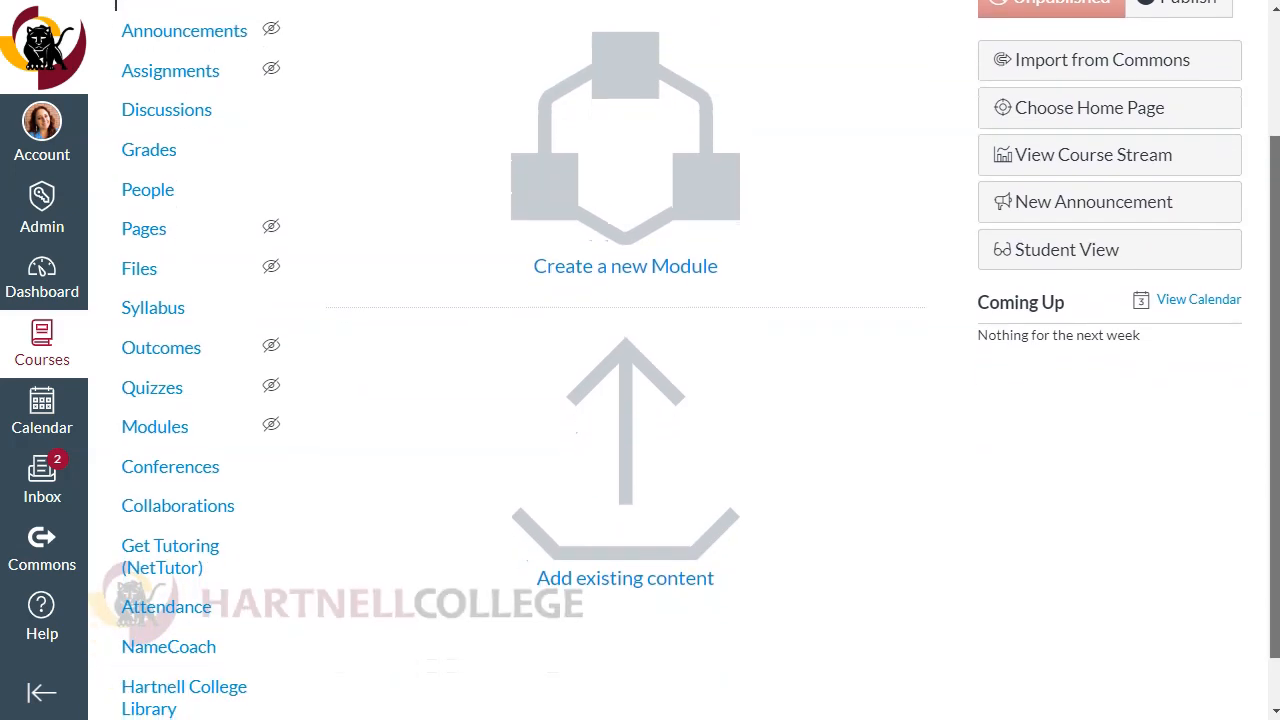
pyautogui.click(622, 477)
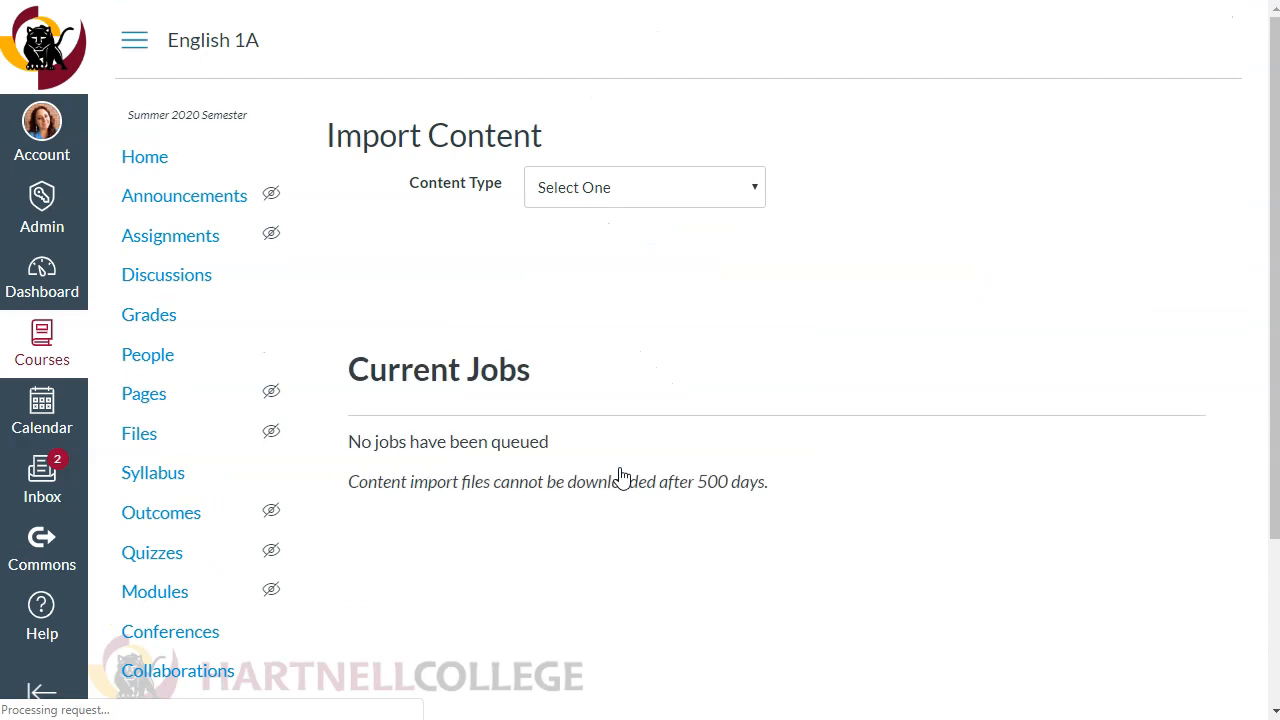
pyautogui.click(658, 191)
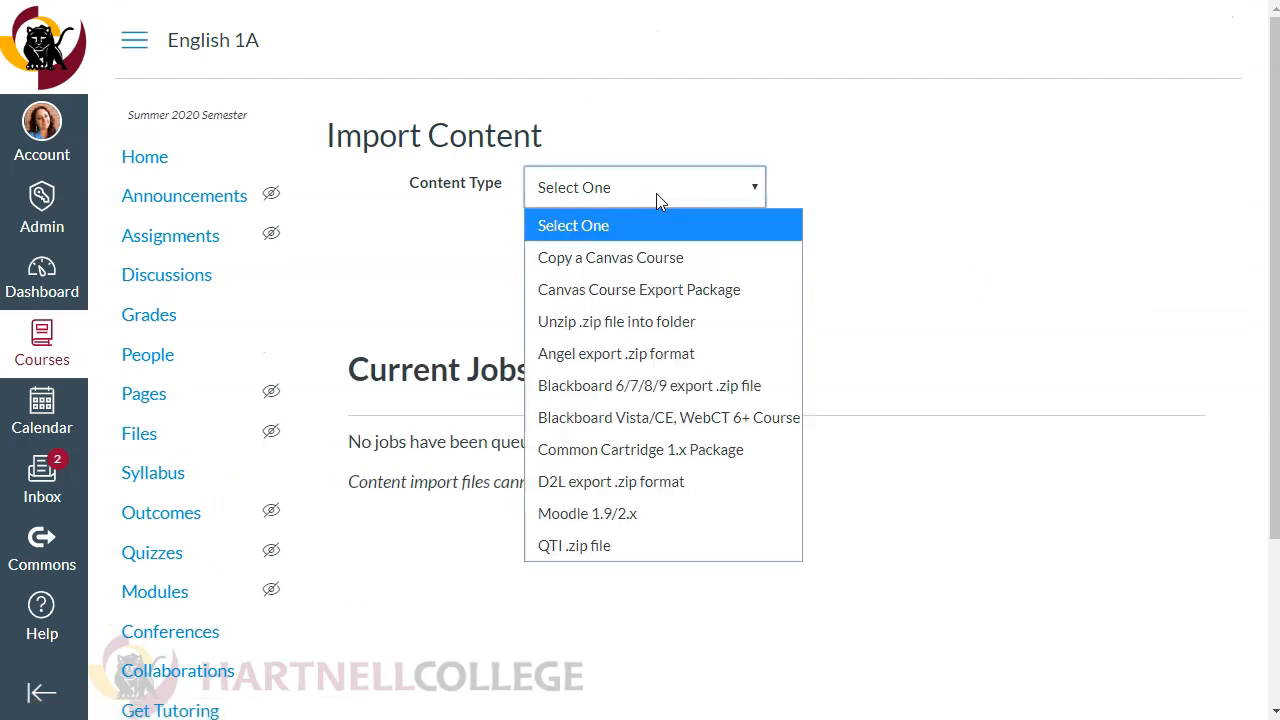
pyautogui.click(634, 261)
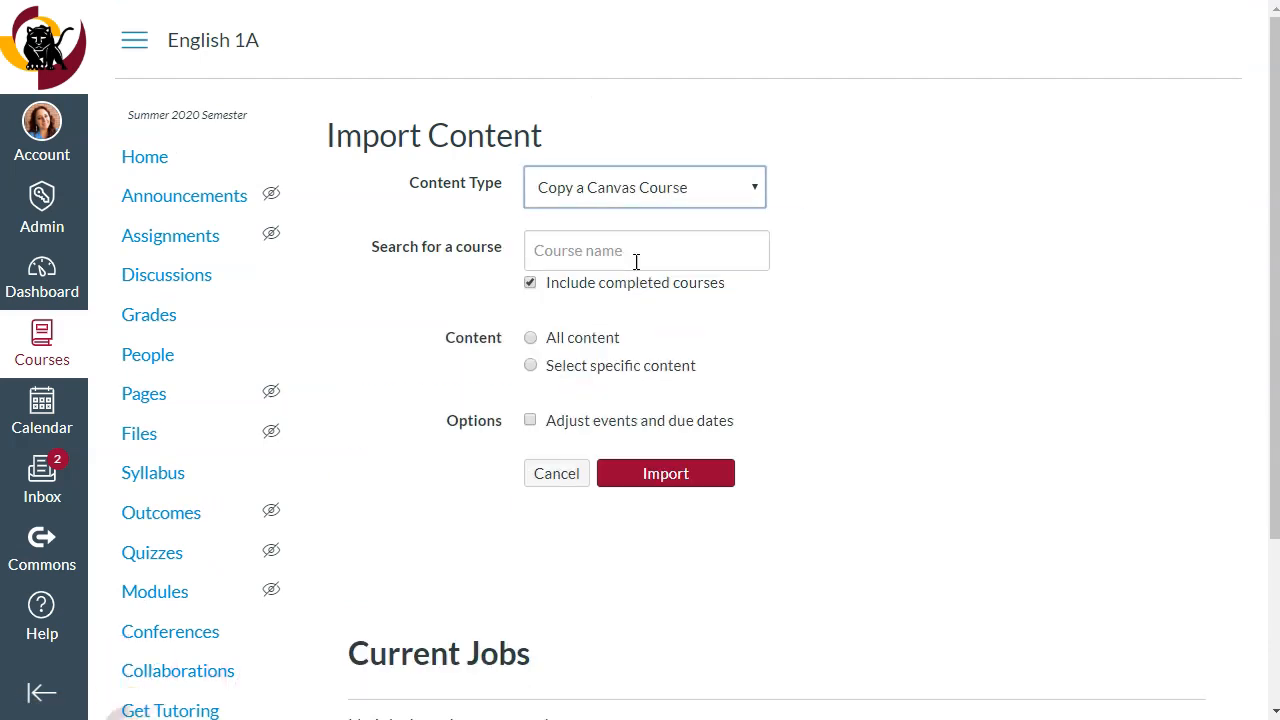
# Import all content from English 1A Sandbox into the Summer 2020 course
pyautogui.click(531, 340)
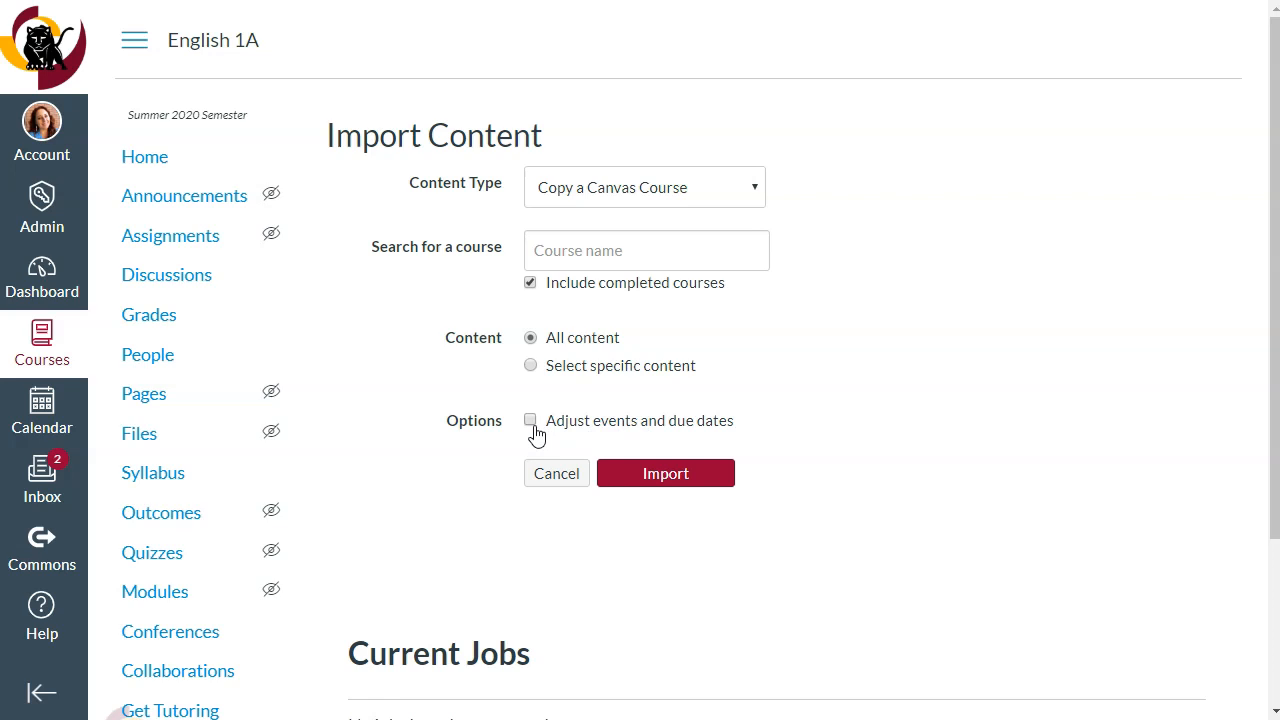
pyautogui.click(528, 242)
pyautogui.hotkey('ctrl', 'v')
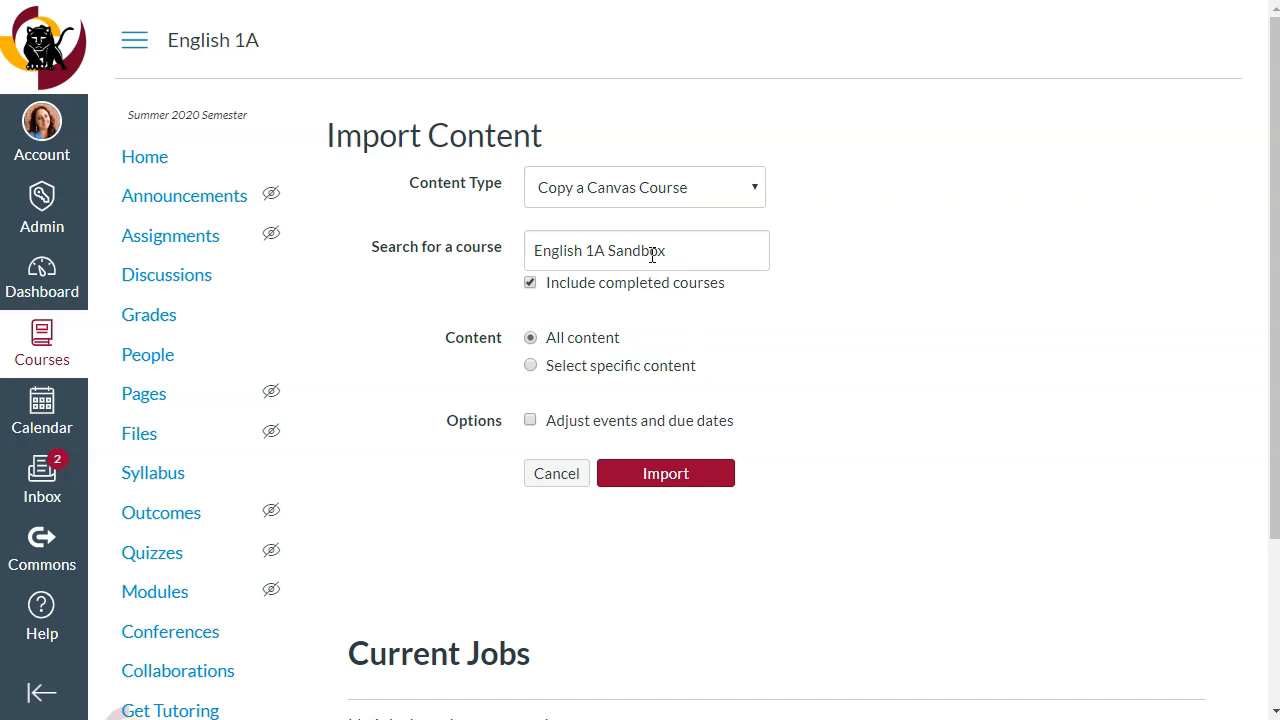
pyautogui.click(689, 477)
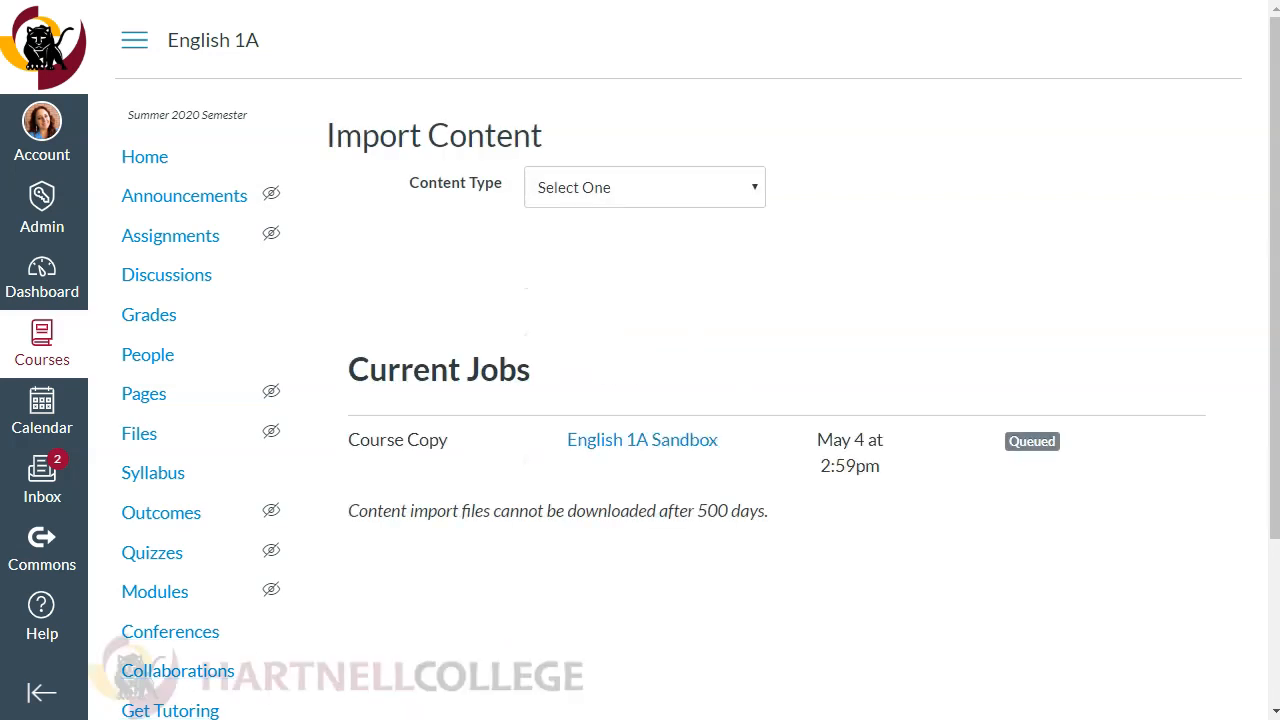